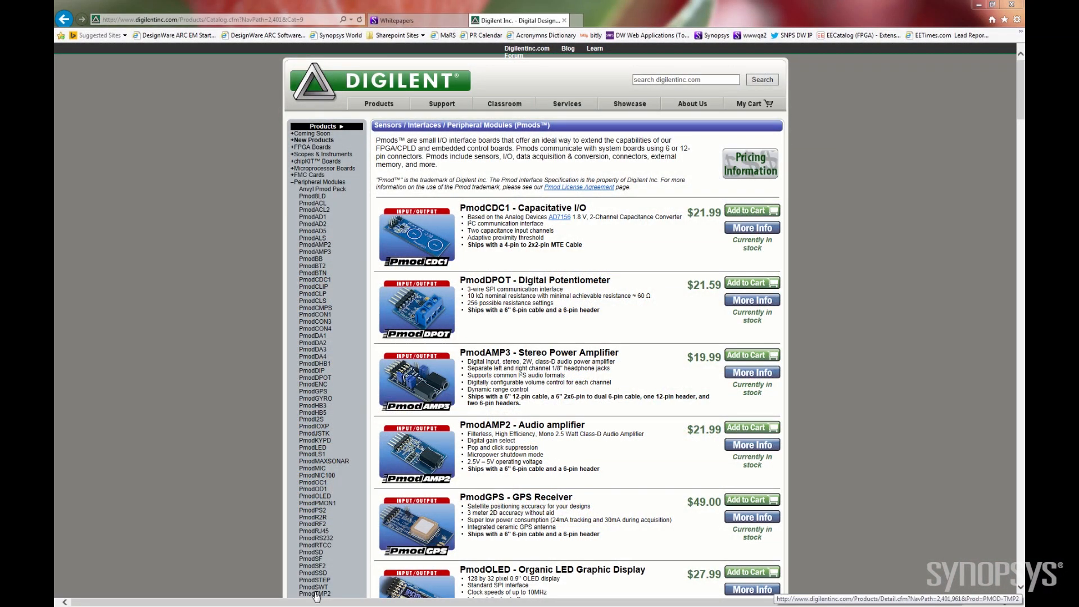
View the PmodTMP2 and PmodCLS product pages, then the Digilent Adept software downloads page.
{"action": "left_click", "coordinate": [316, 594]}
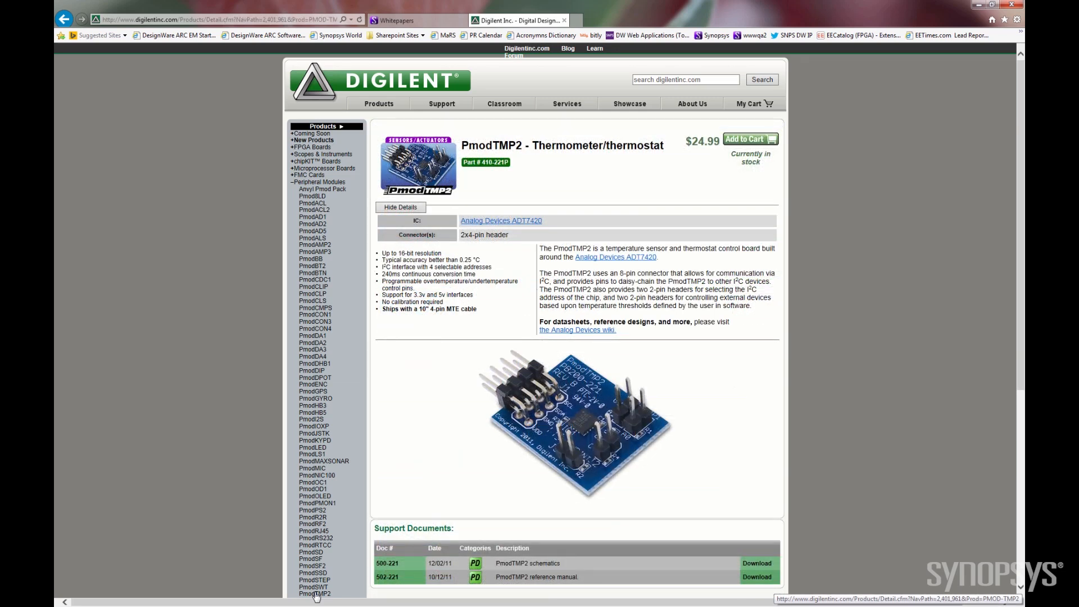
{"action": "left_click", "coordinate": [313, 301]}
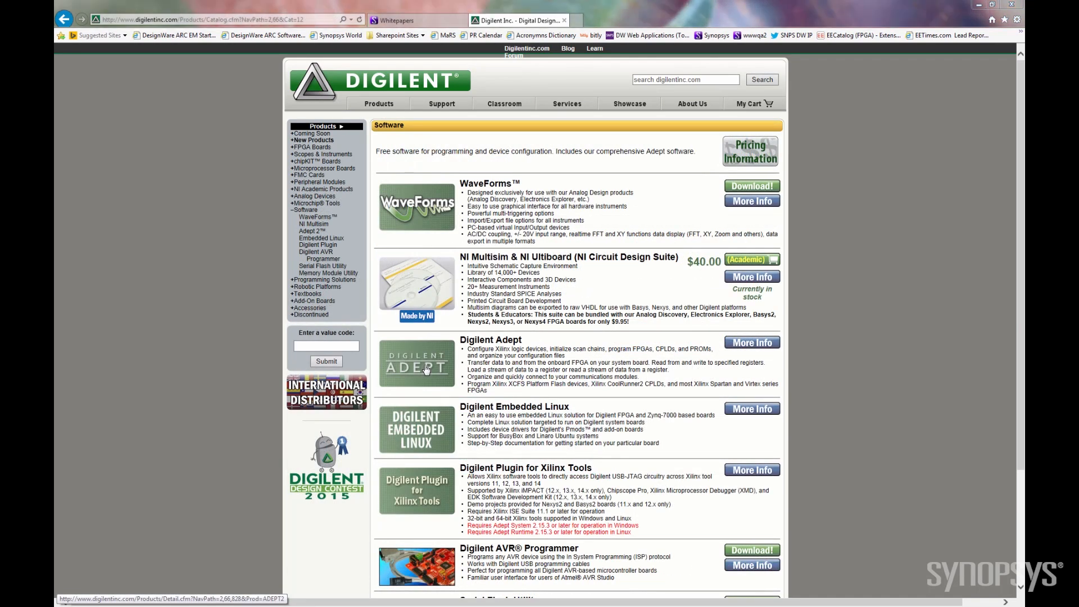
{"action": "left_click", "coordinate": [426, 370]}
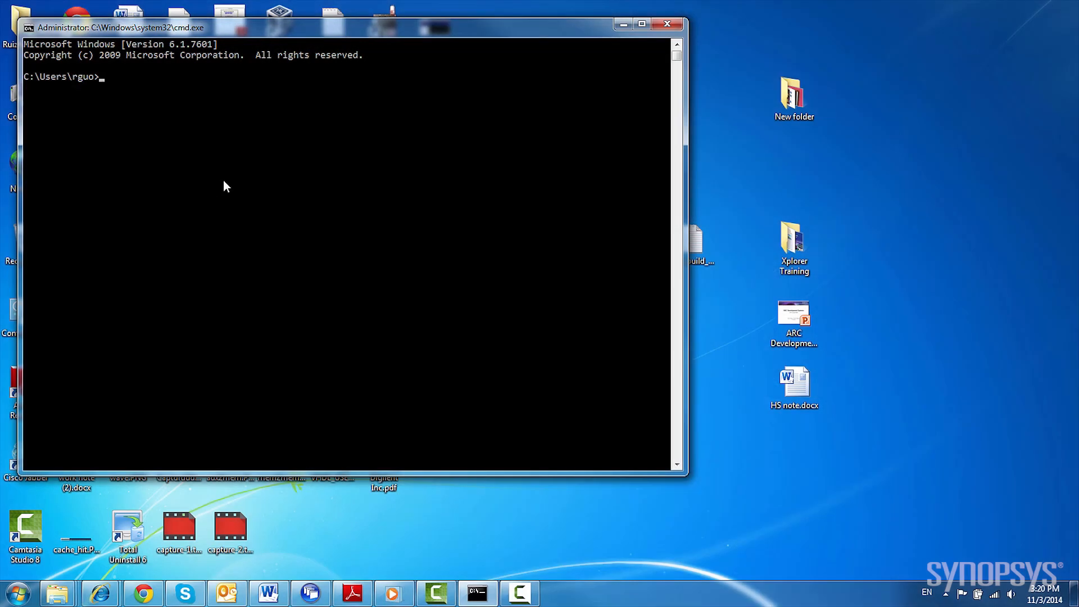
{"action": "type", "text": "mide"}
Run the mide command to start MetaWare IDE and its workspace chooser.
{"action": "key", "text": "Return"}
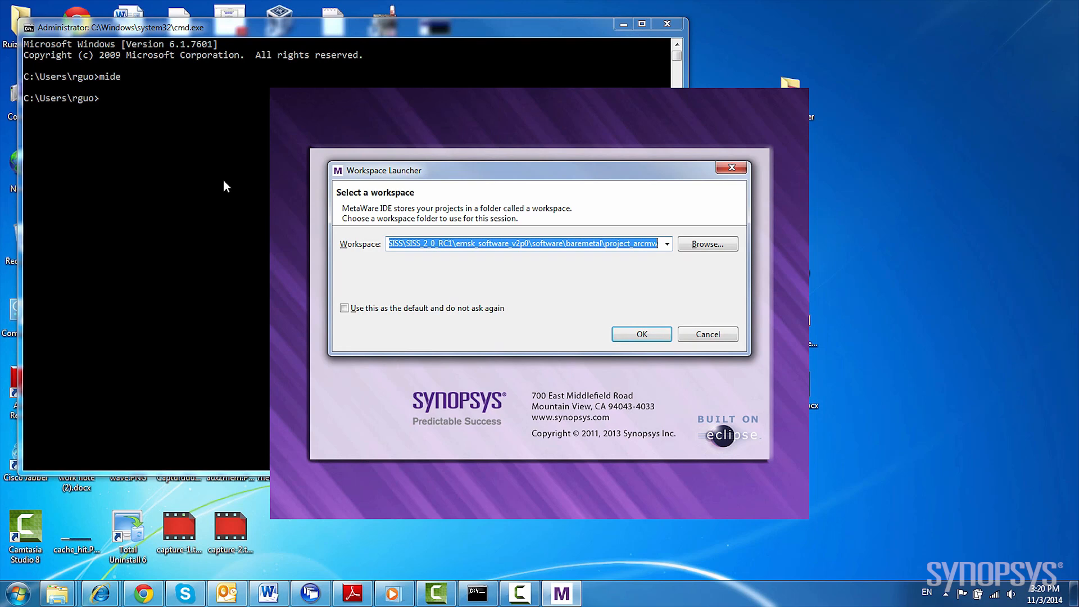
Accept the suggested workspace folder so the temp_sensor project loads.
{"action": "left_click", "coordinate": [625, 338]}
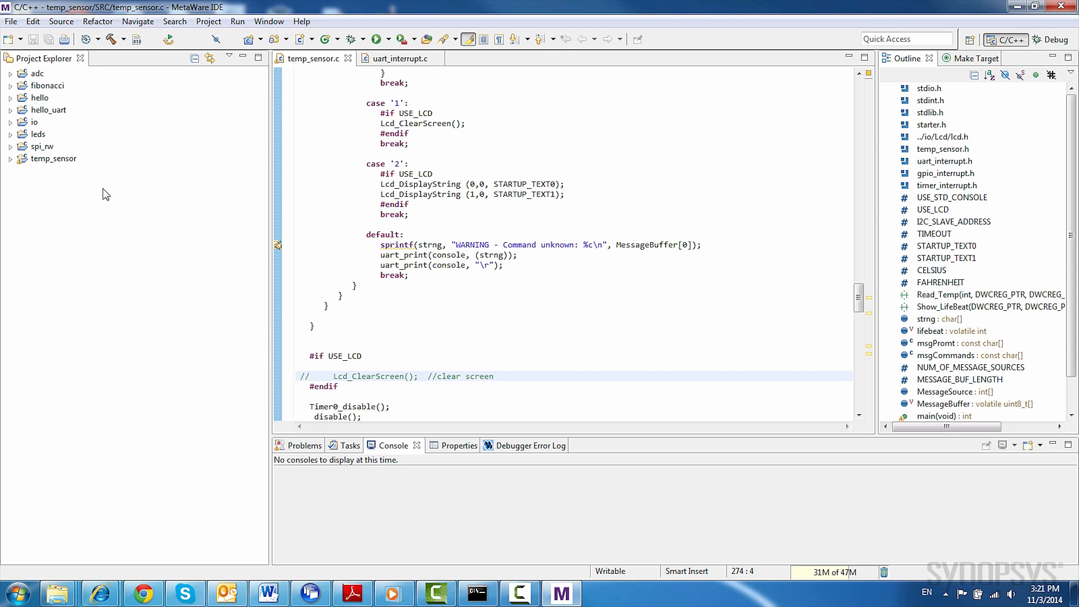
Uncomment the Lcd_ClearScreen line in temp_sensor.c and save the file.
{"action": "left_click", "coordinate": [51, 160]}
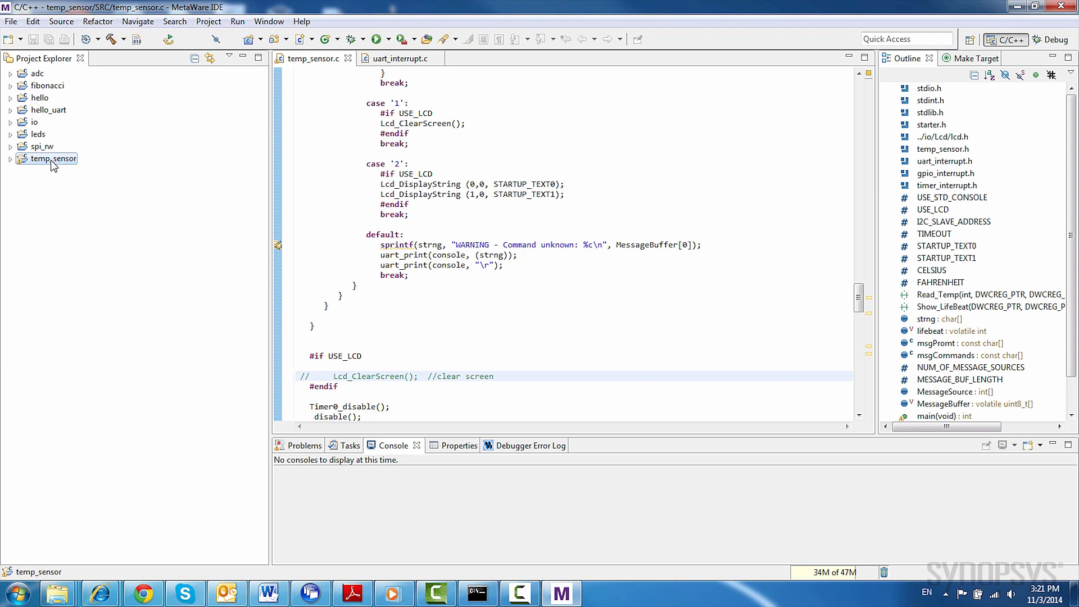
{"action": "left_click", "coordinate": [10, 159]}
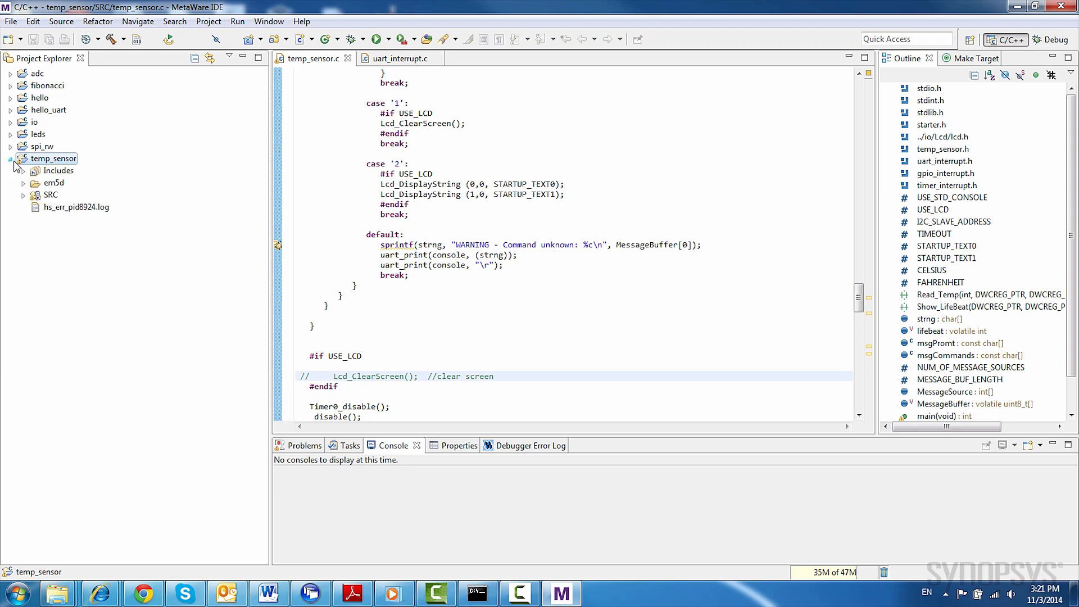
{"action": "left_click", "coordinate": [309, 376]}
{"action": "key", "text": "BackSpace"}
{"action": "key", "text": "BackSpace"}
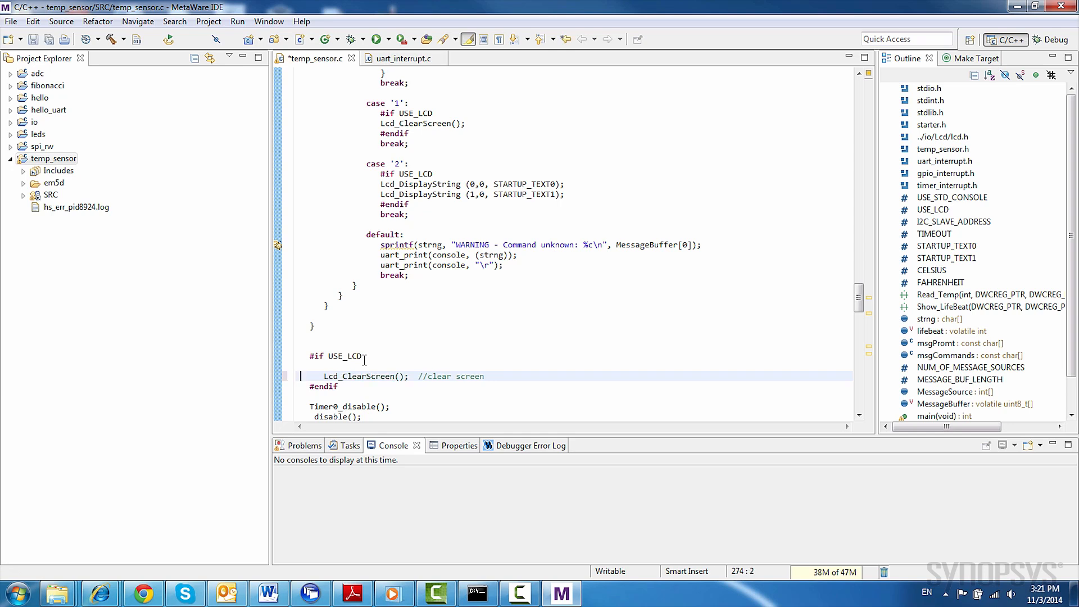
{"action": "left_click", "coordinate": [34, 39]}
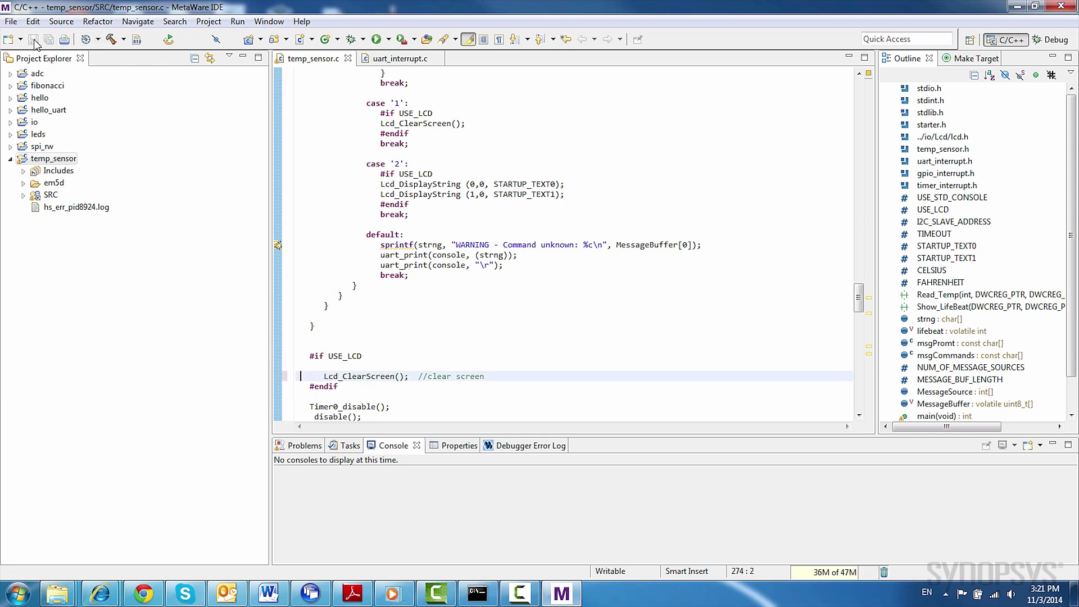
Build the temp_sensor project, producing temp_sensor.elf successfully.
{"action": "right_click", "coordinate": [47, 156]}
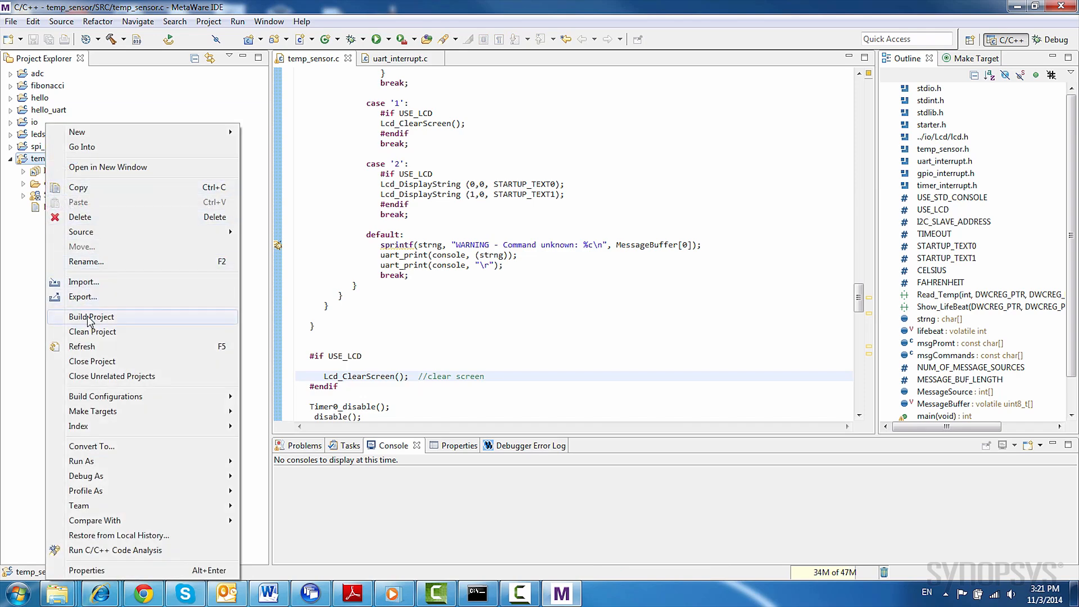
{"action": "left_click", "coordinate": [88, 319]}
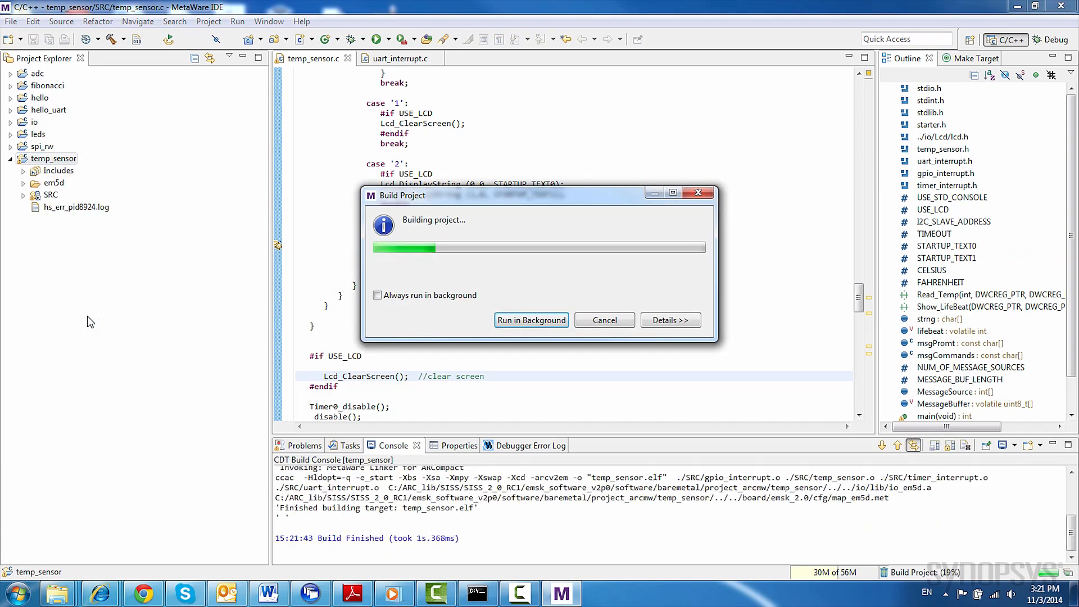
{"action": "left_click", "coordinate": [363, 40]}
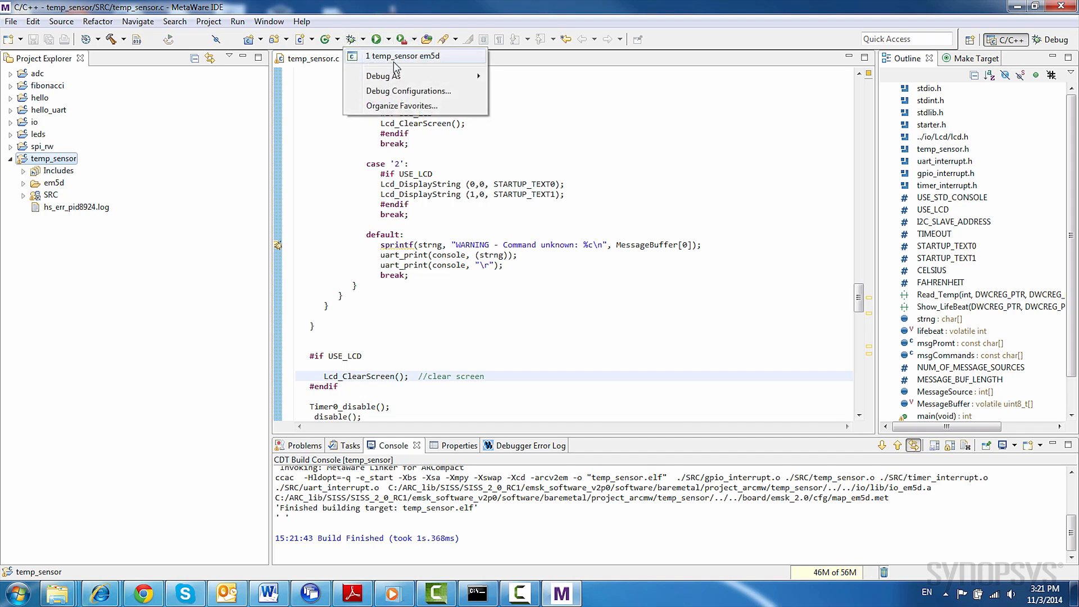
Launch the temp_sensor em5d debug session and agree to switch to the Debug perspective.
{"action": "left_click", "coordinate": [396, 60]}
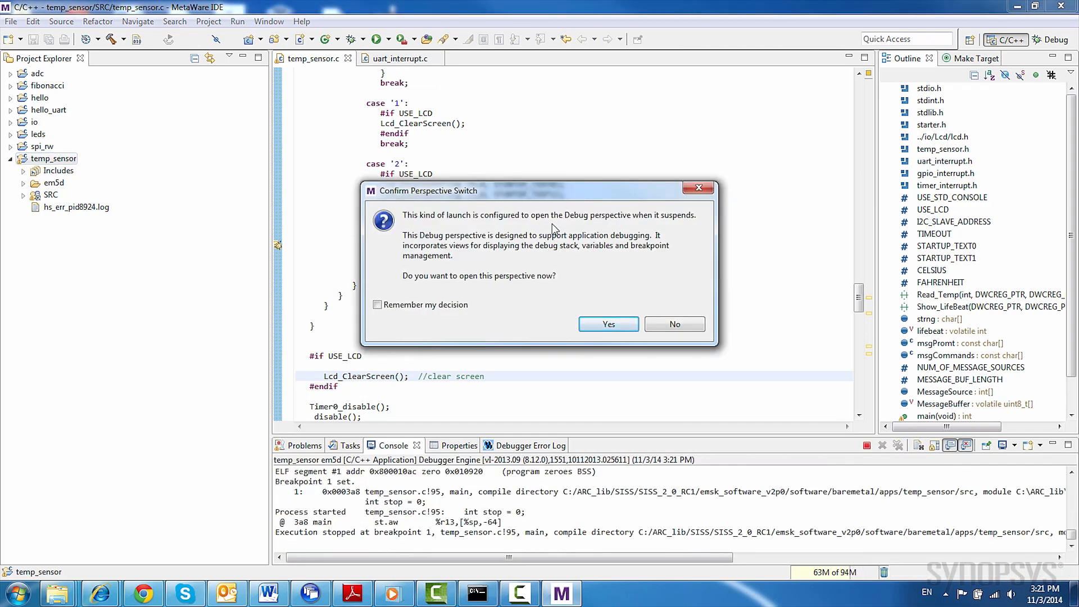
{"action": "left_click", "coordinate": [596, 324]}
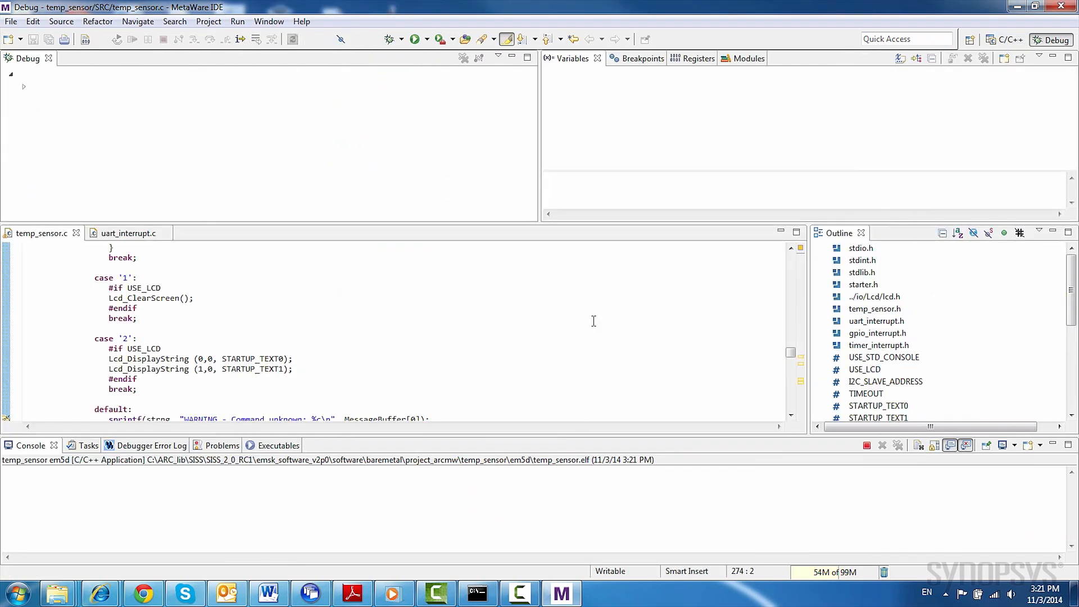